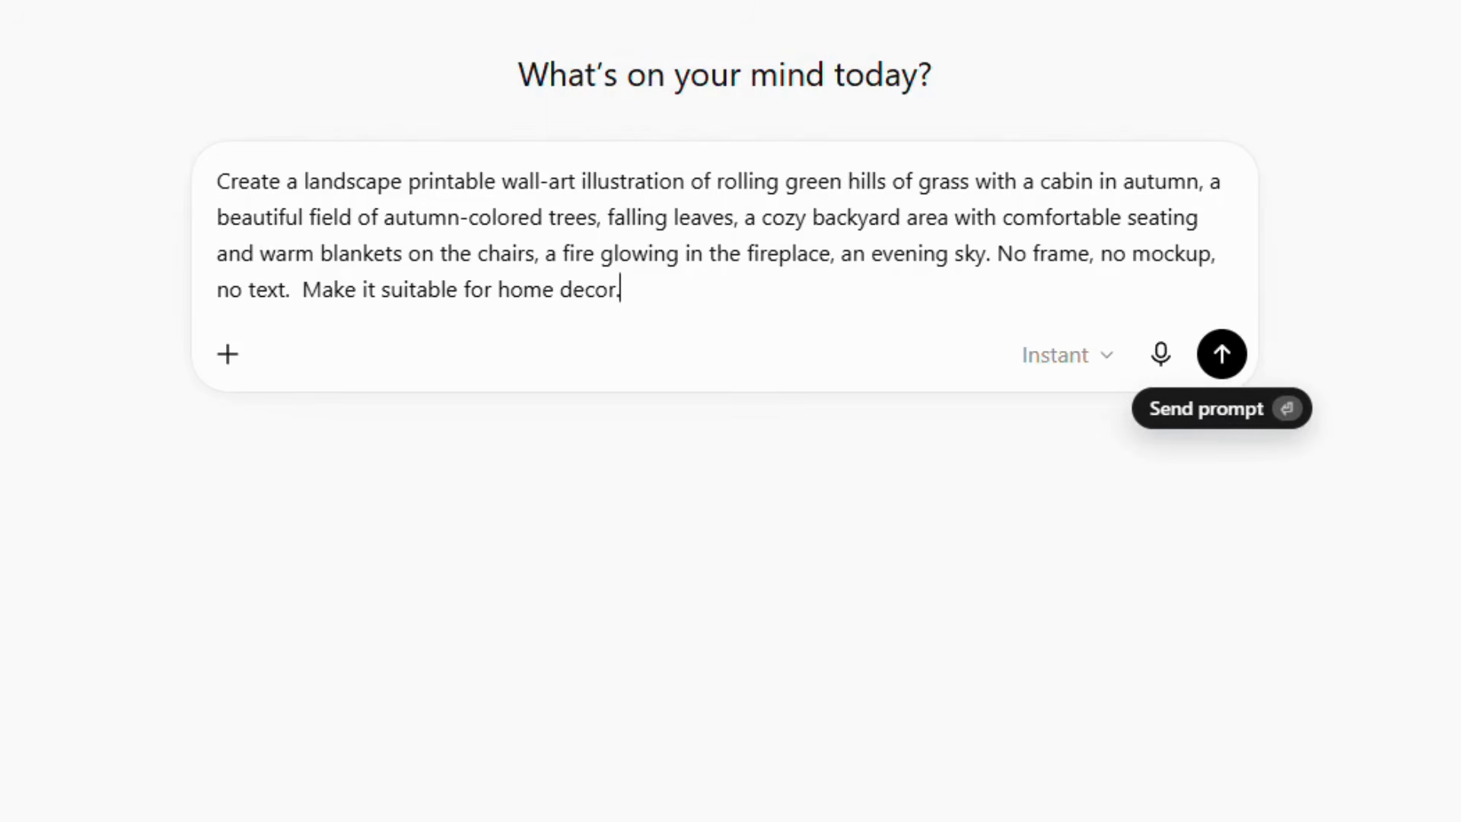
Generate the printable landscape illustration of an autumn cabin at evening, and request more vibrant autumn colors with a painted look.
key(Return)
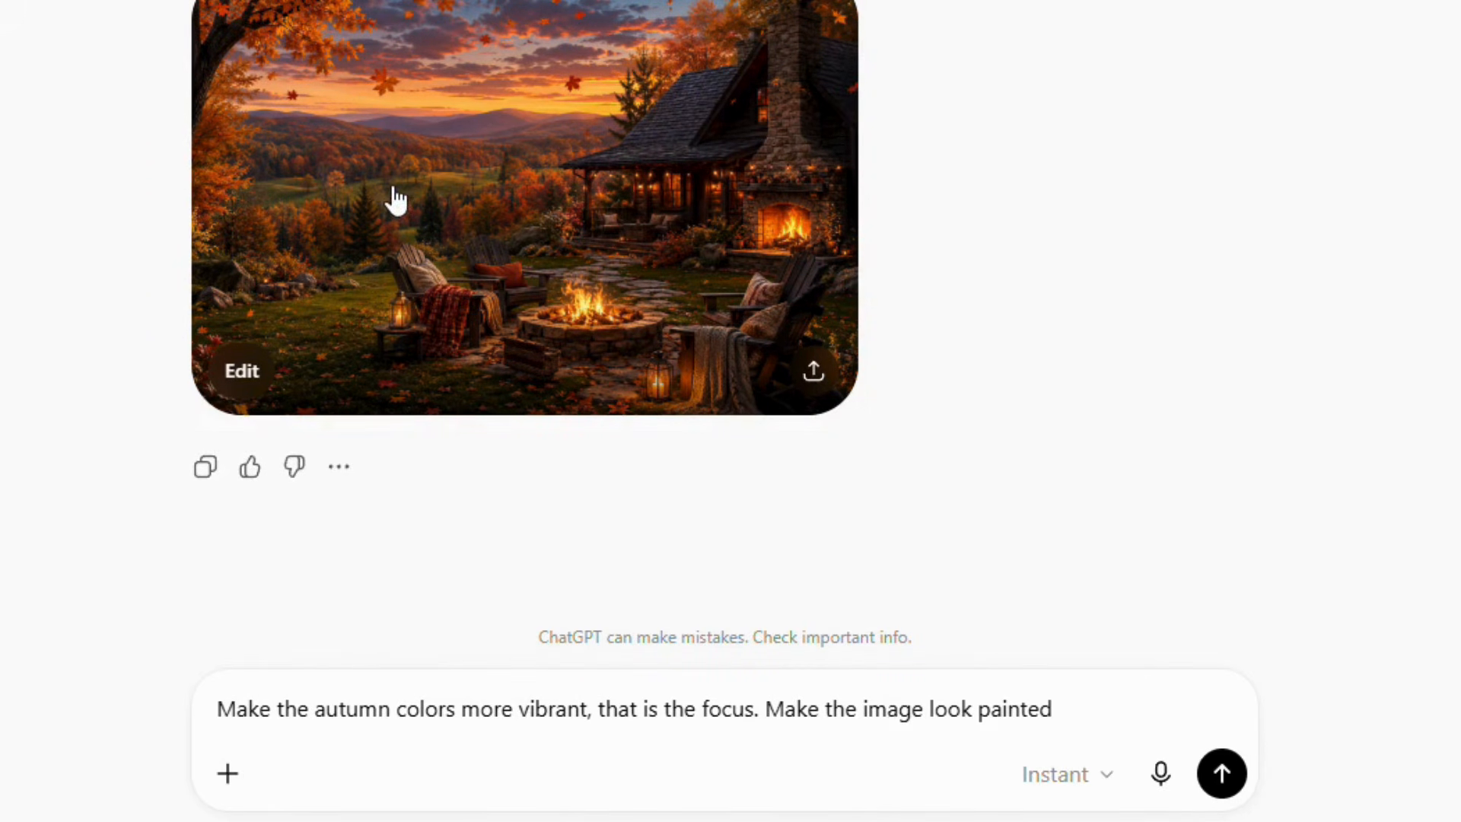
click(1221, 783)
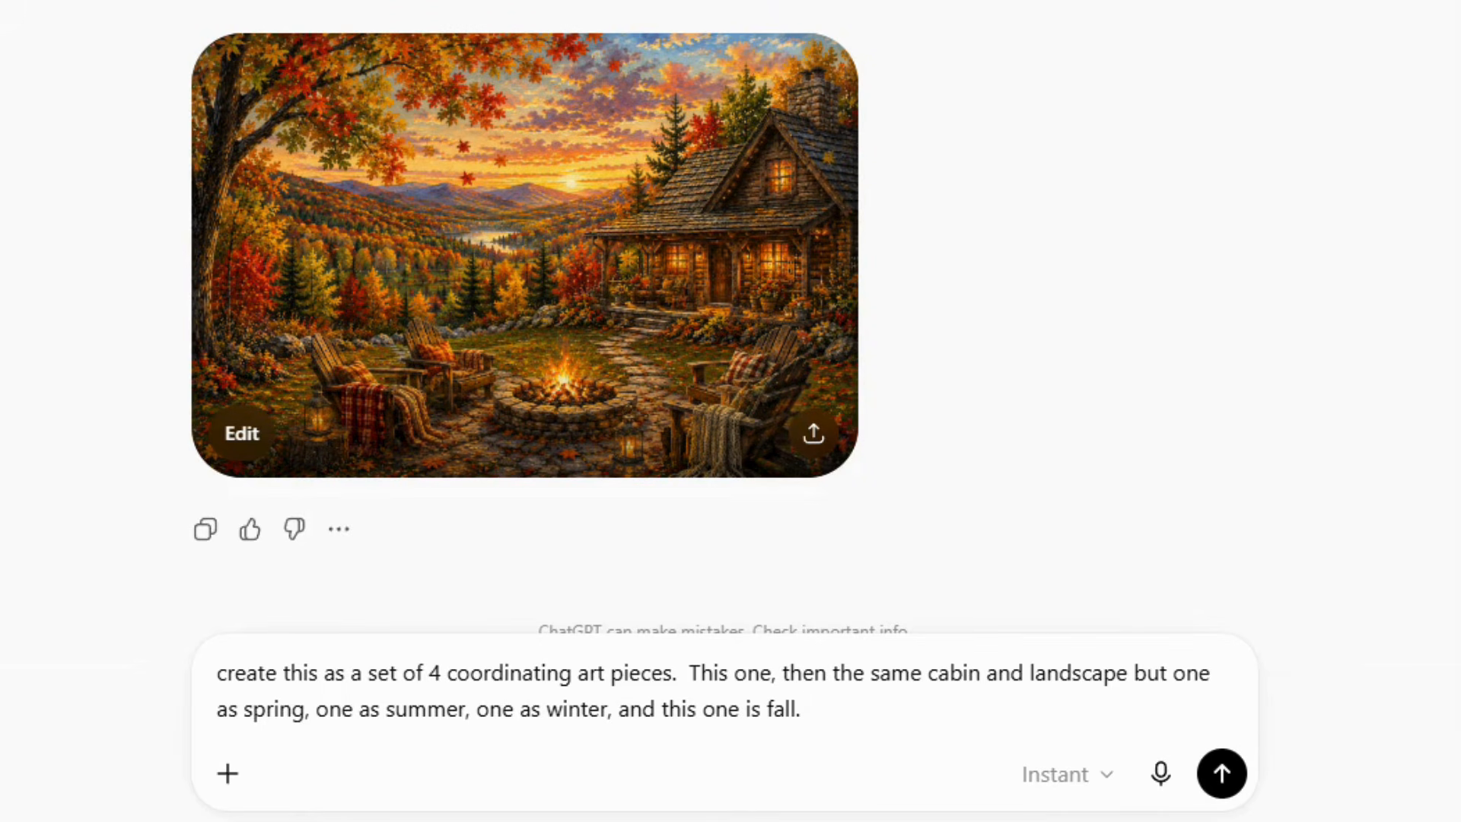
Request a coordinating set of 4 art pieces showing the same cabin in spring, summer, winter and fall, and review the seasonal images.
click(1222, 775)
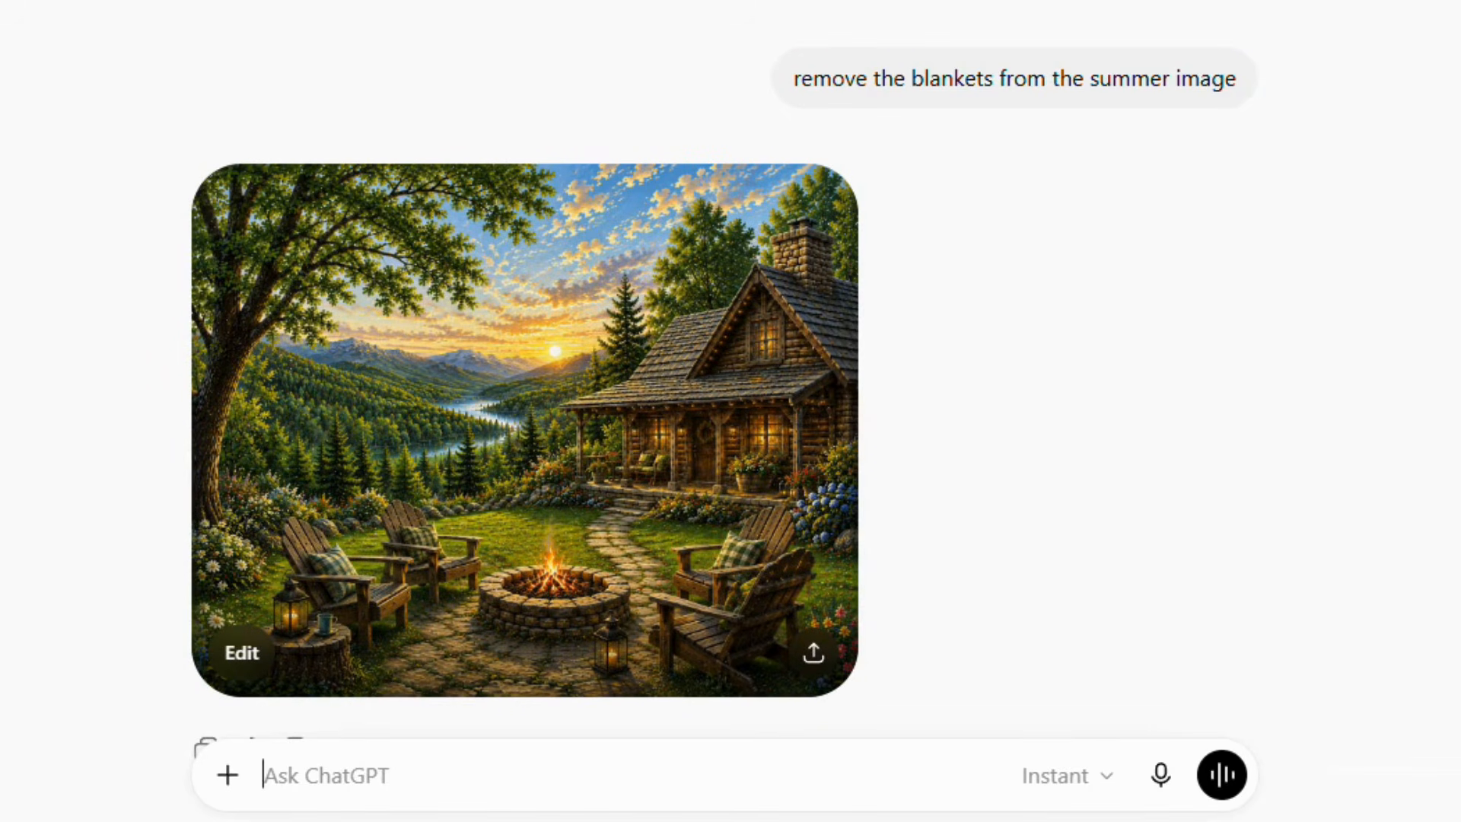
scroll(722, 411, up, 15)
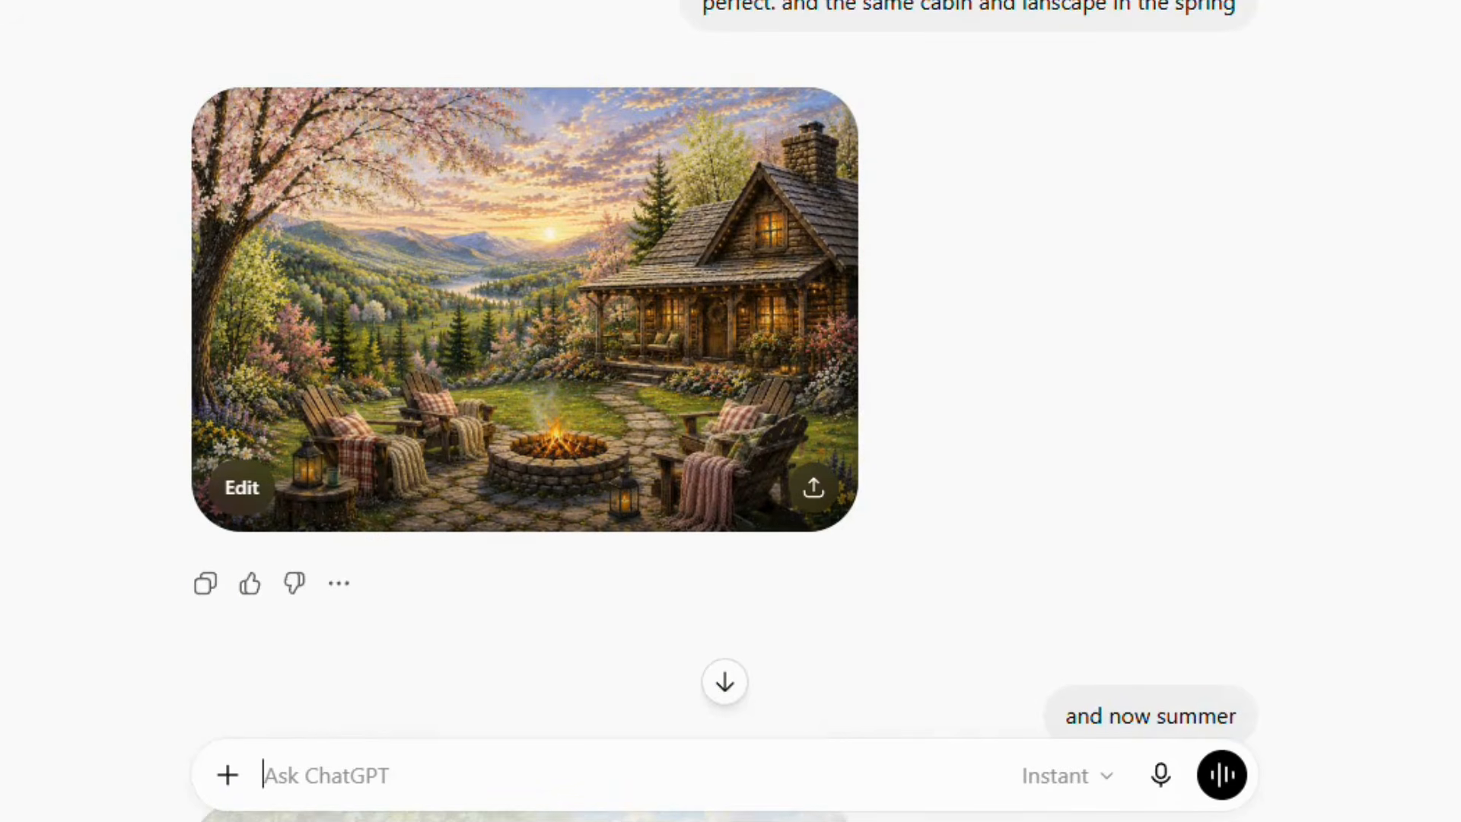
scroll(723, 411, up, 10)
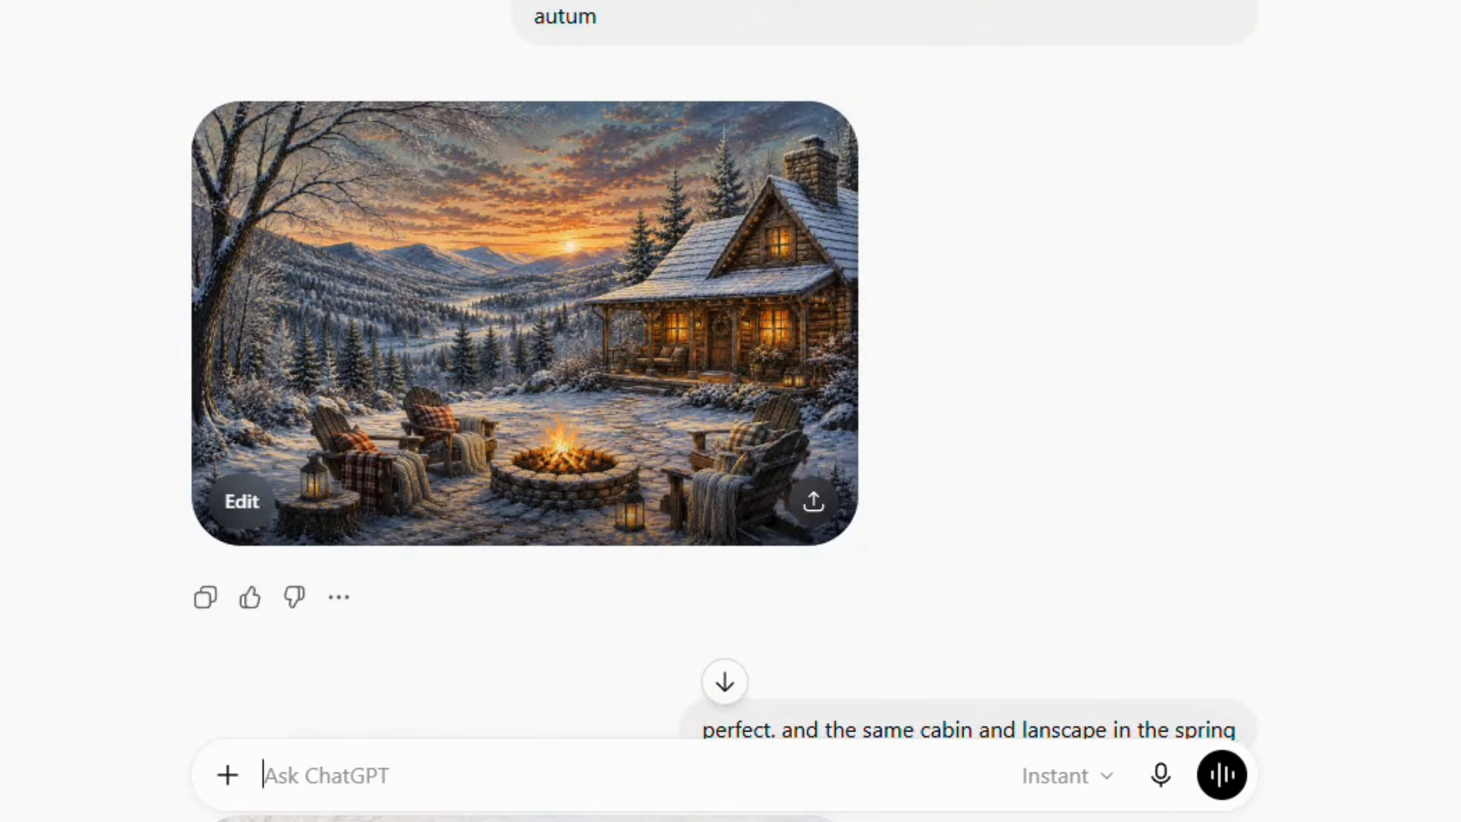
scroll(723, 411, up, 10)
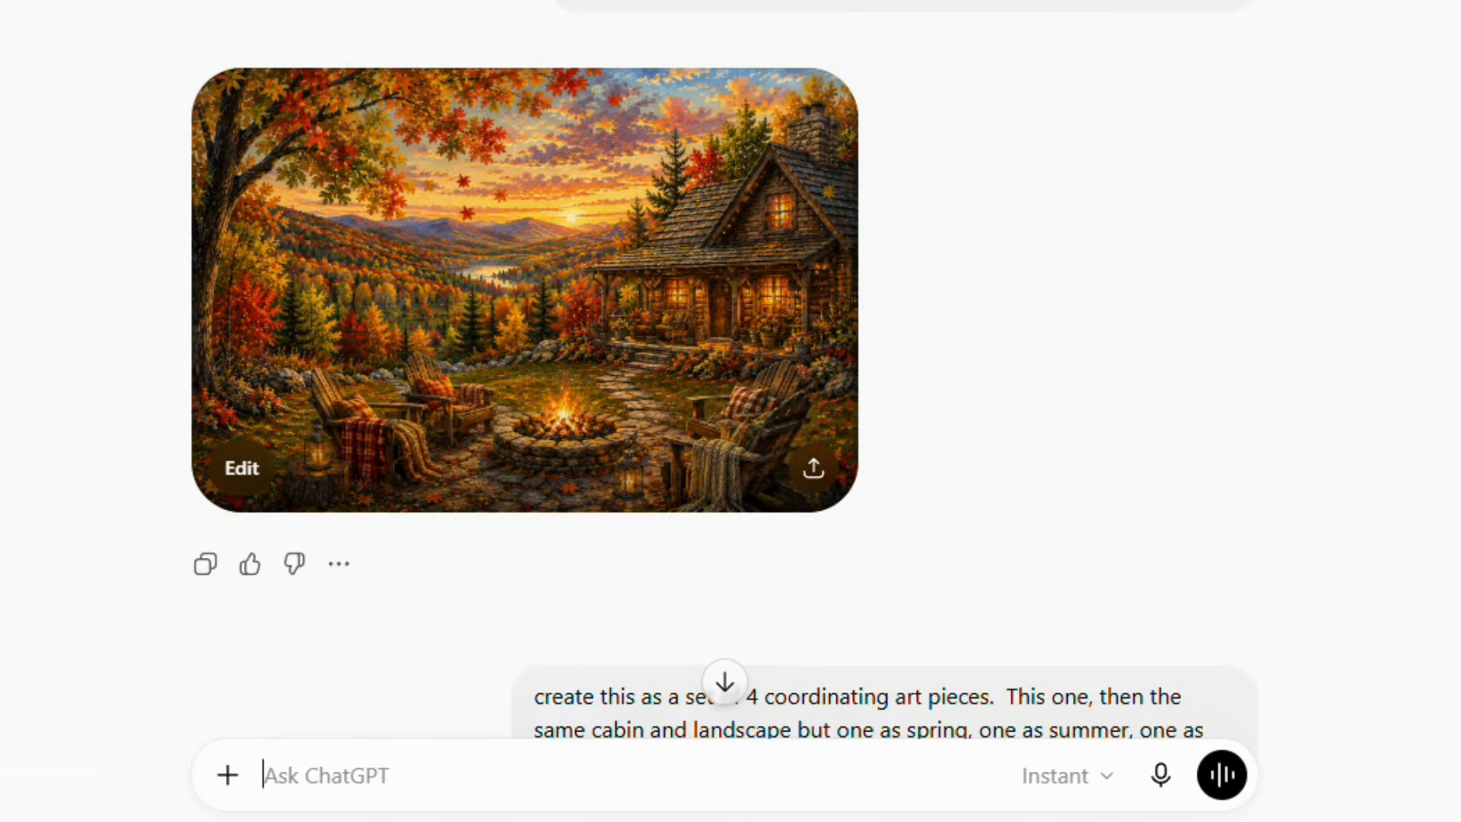
scroll(723, 411, down, 15)
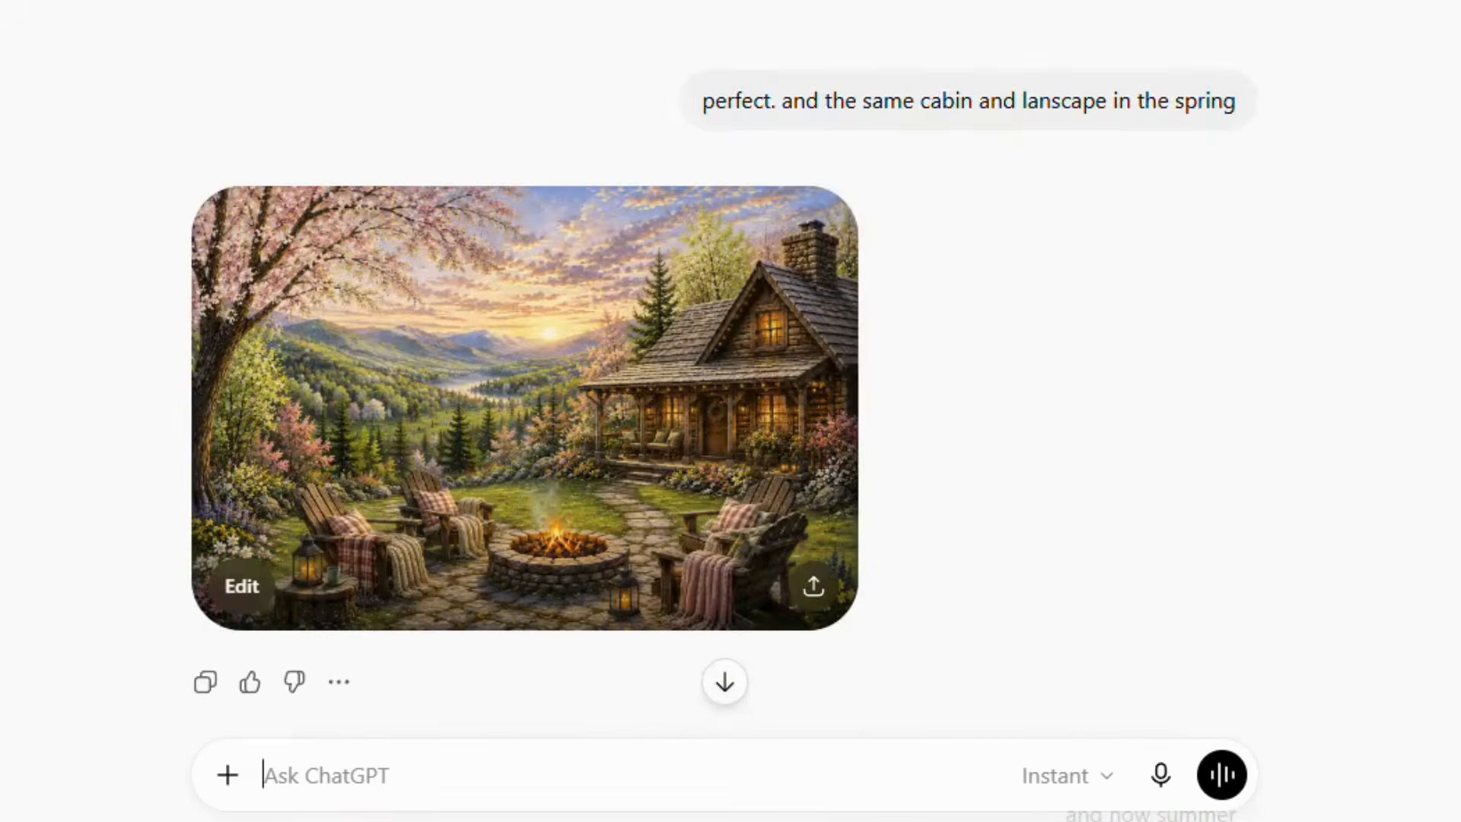
scroll(723, 410, down, 20)
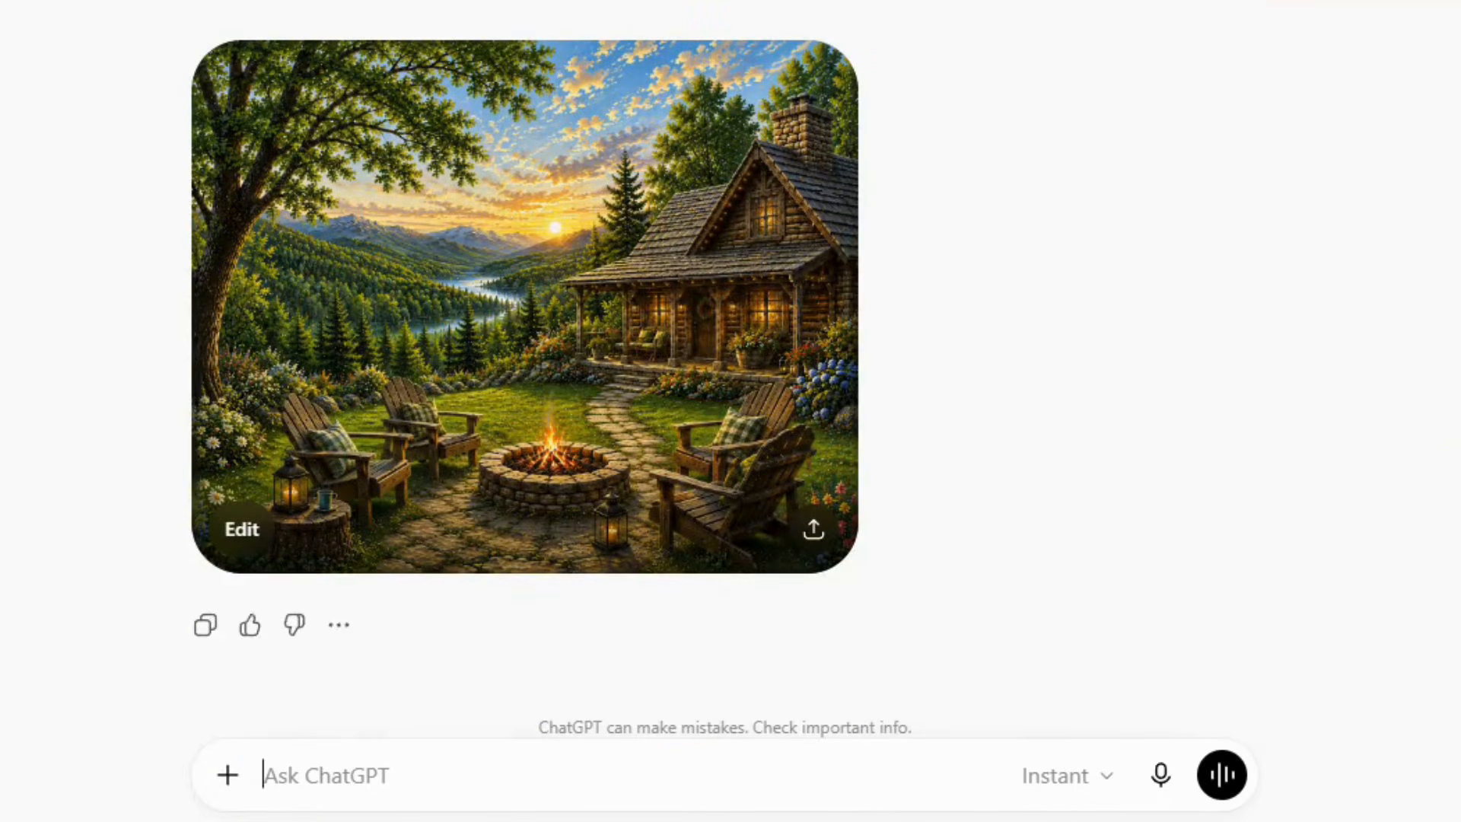
scroll(722, 411, down, 1)
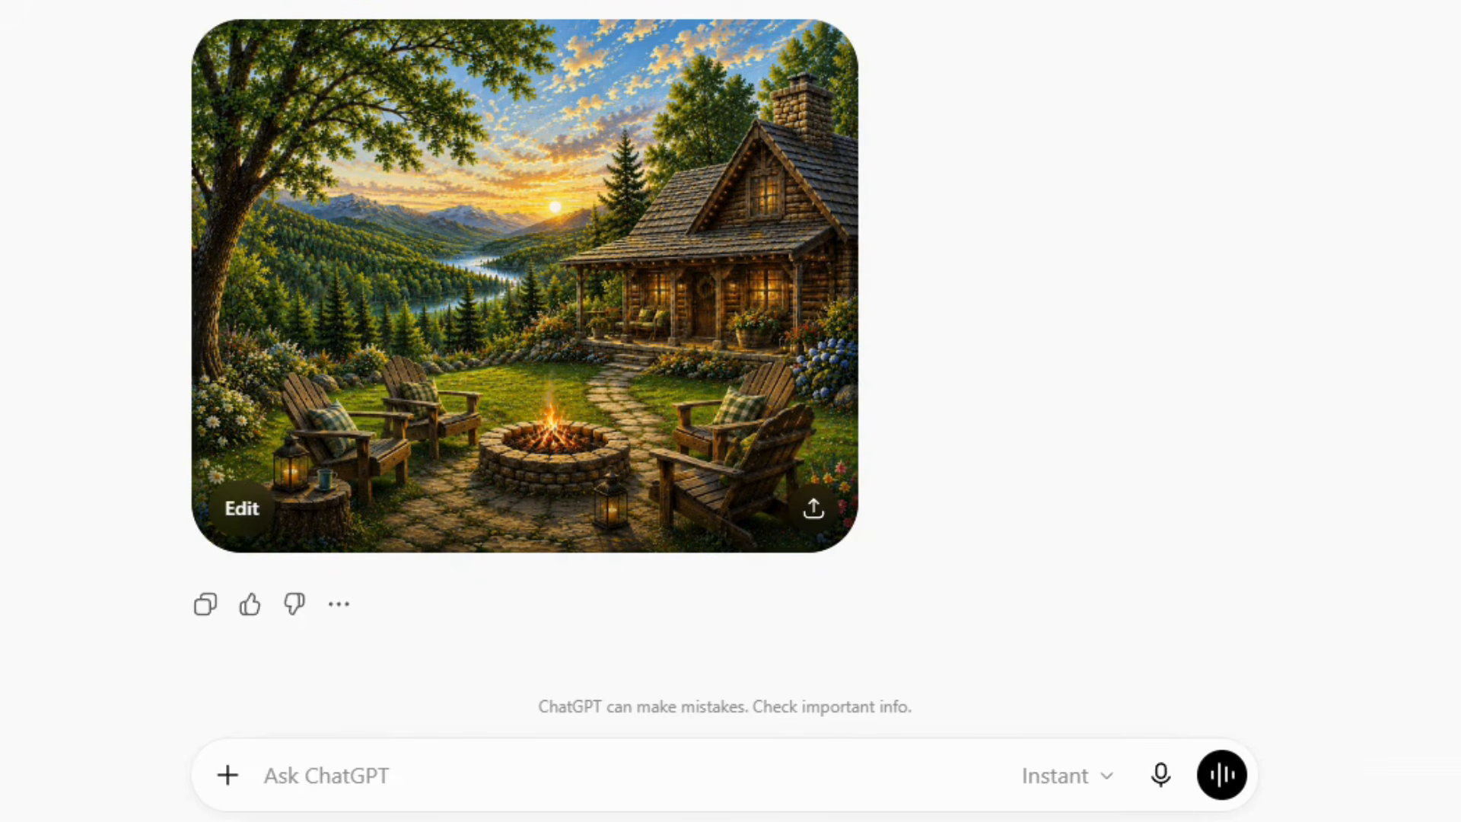
Request the image as a downloadable high-resolution JPG in sizes 16x24 and 20x30.
text(create this image in a downloadable JPG in sizes 16x24 and 20x30 in high-resolution)
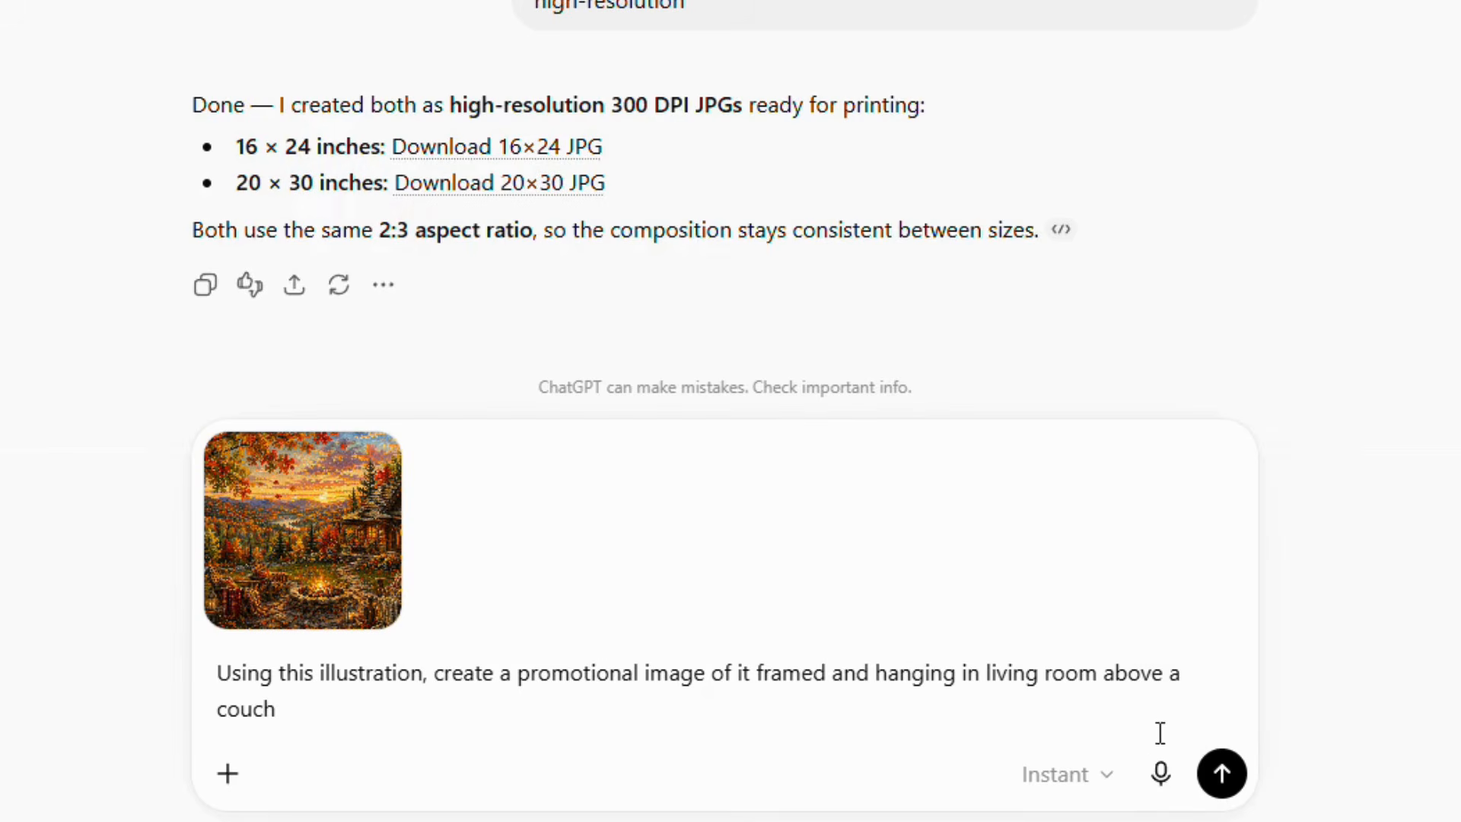
Request a promotional image of the illustration framed and hanging above a living room couch, and choose image 2 as better.
click(1222, 774)
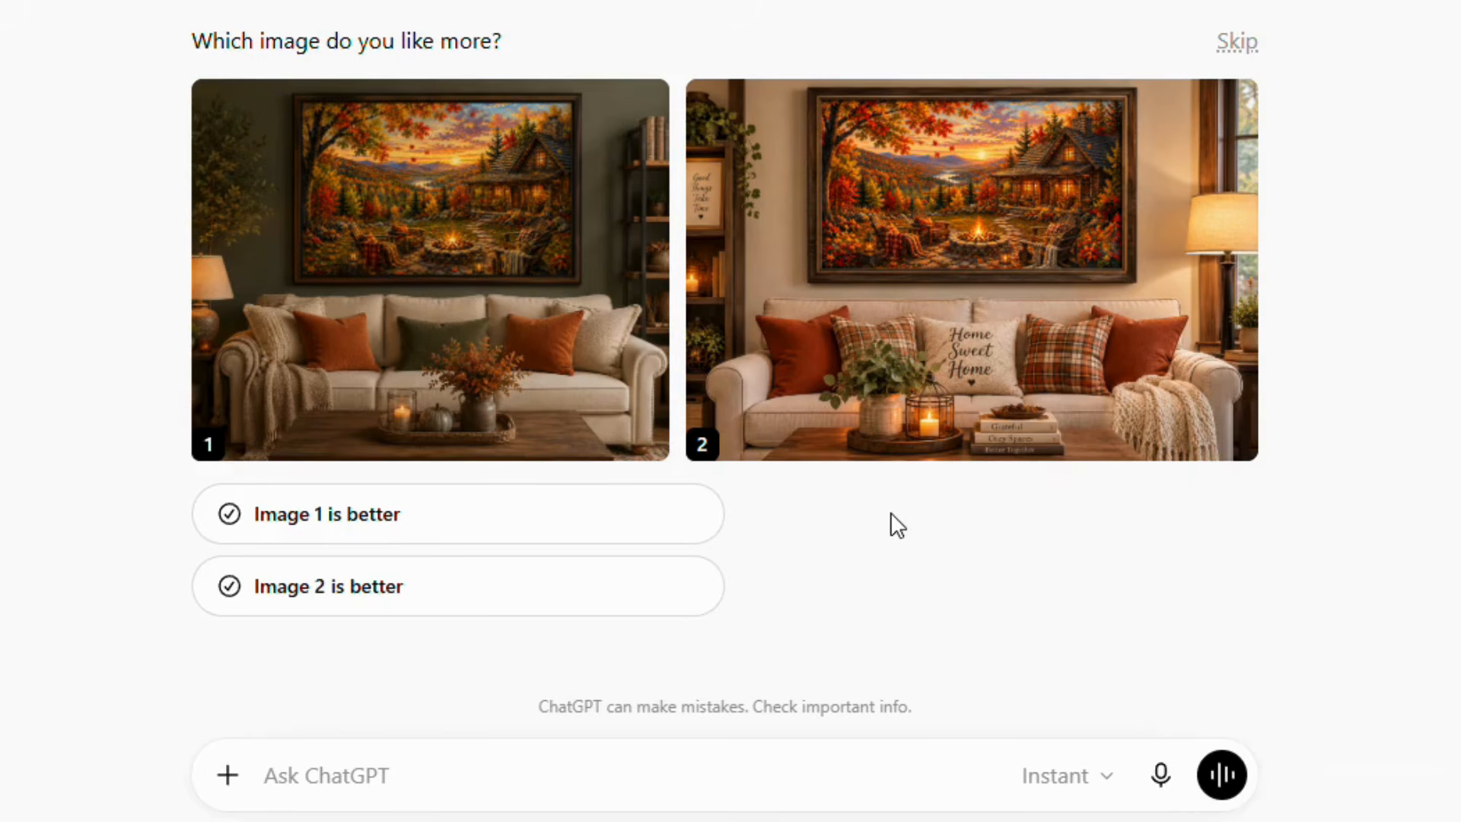
click(411, 592)
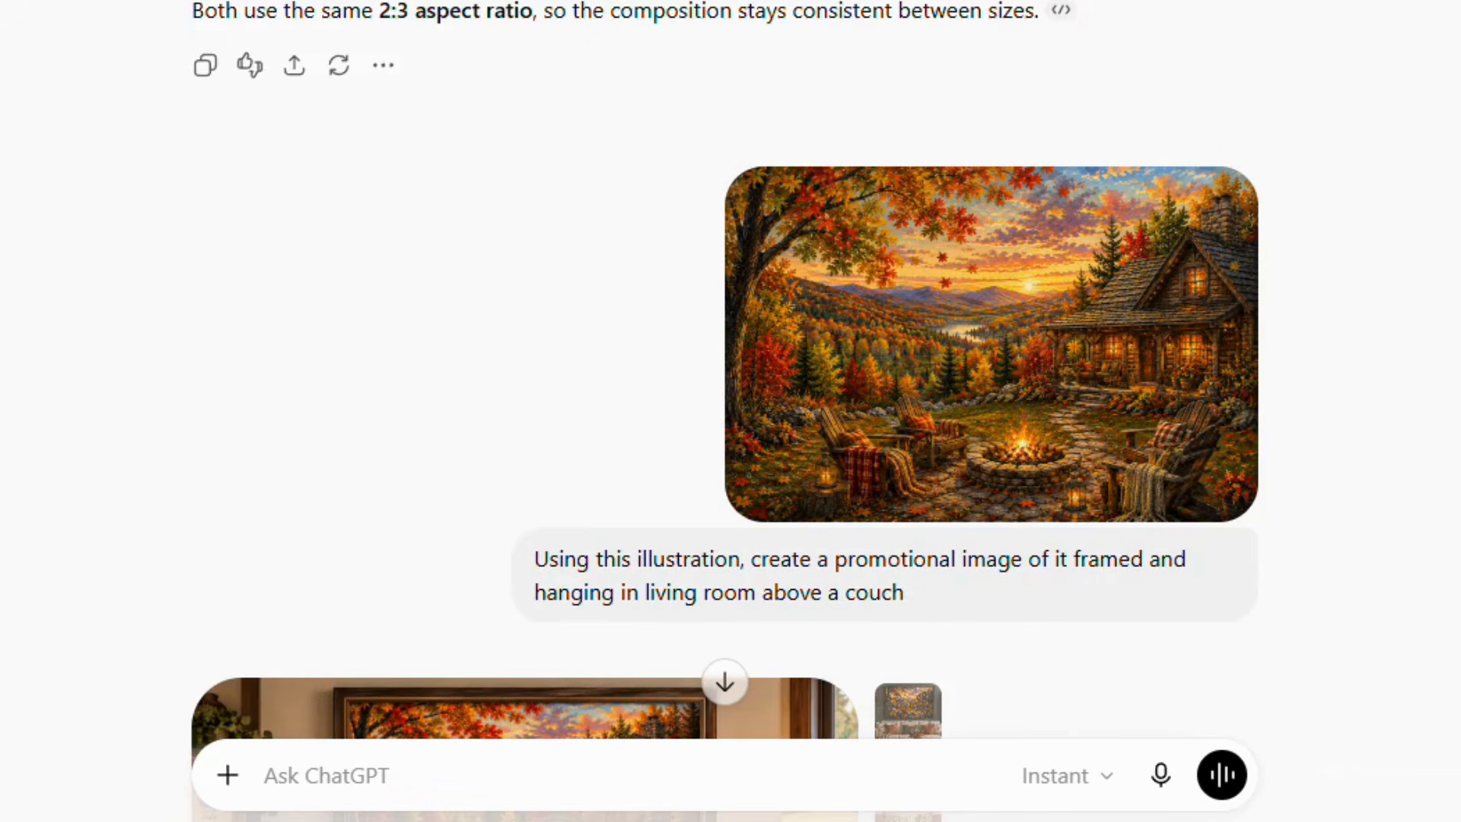
scroll(724, 412, down, 5)
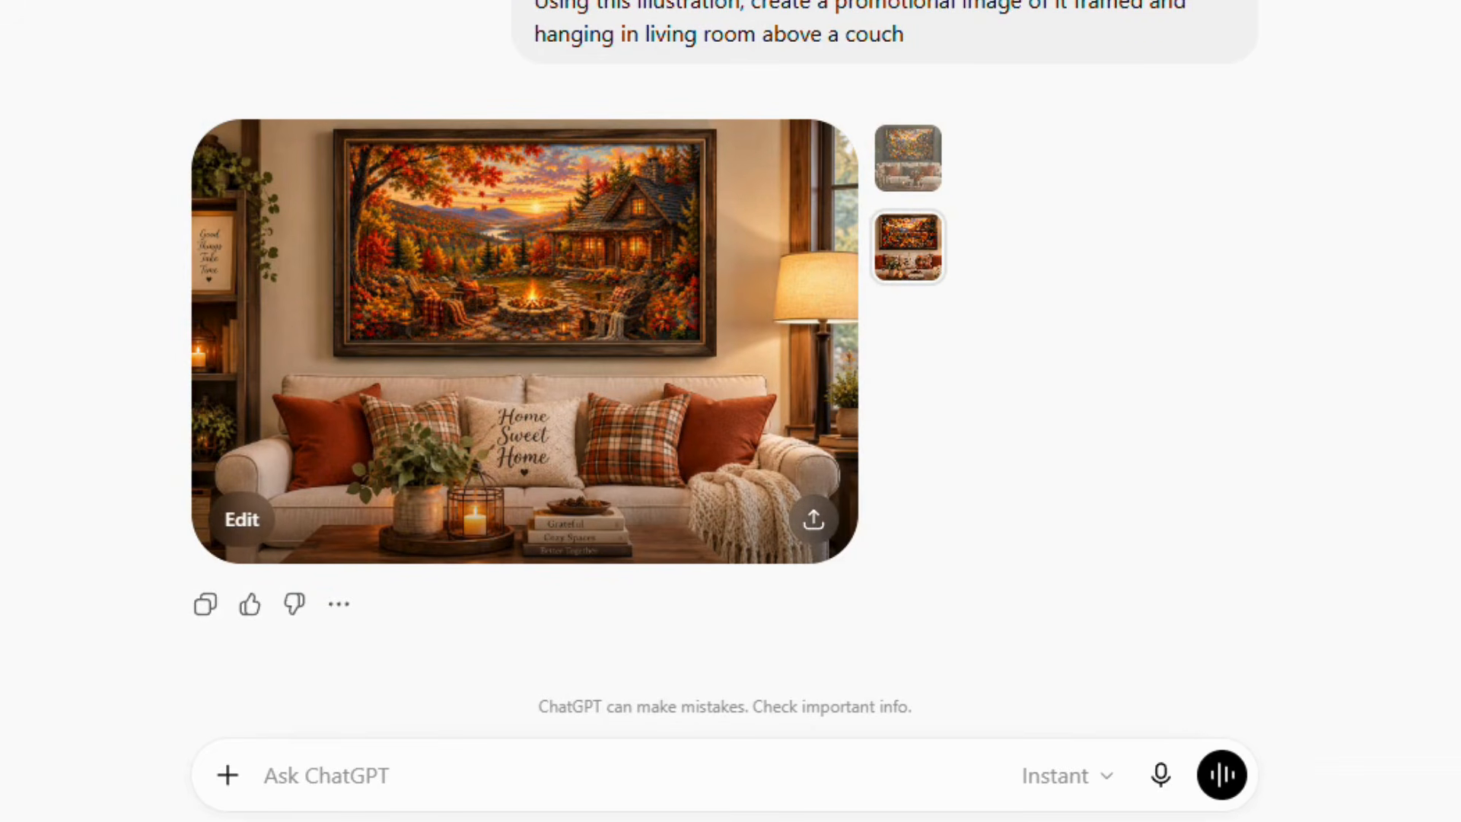
Request an SEO-friendly Etsy listing for the printable autumn wall art, with an optimized title, description and suggested keywords.
text(Write an SEO-friendly Etsy listing for this printable autumn wall art.  Include an optimized title, description, suggested keywords)
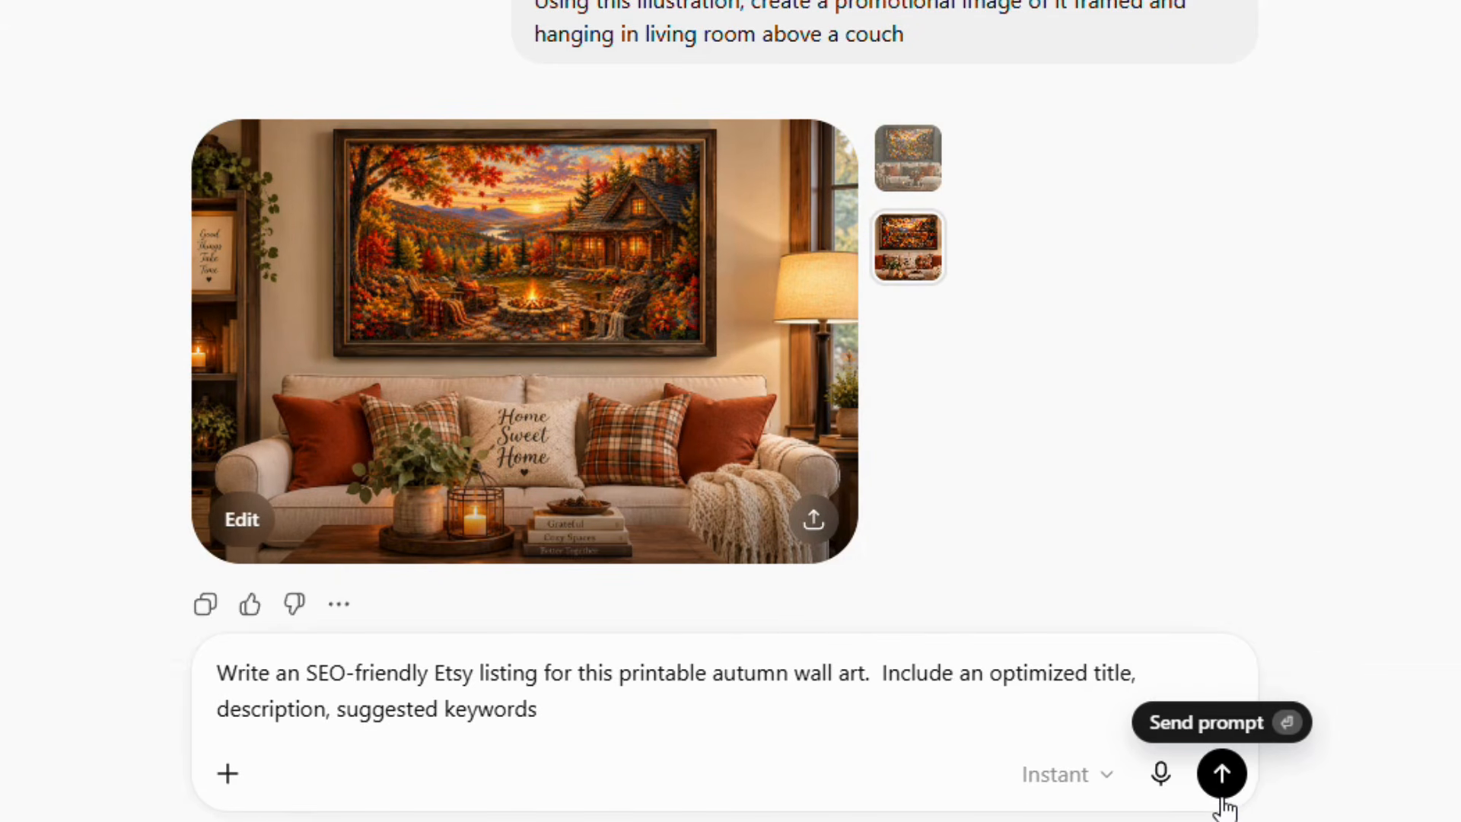
key(Return)
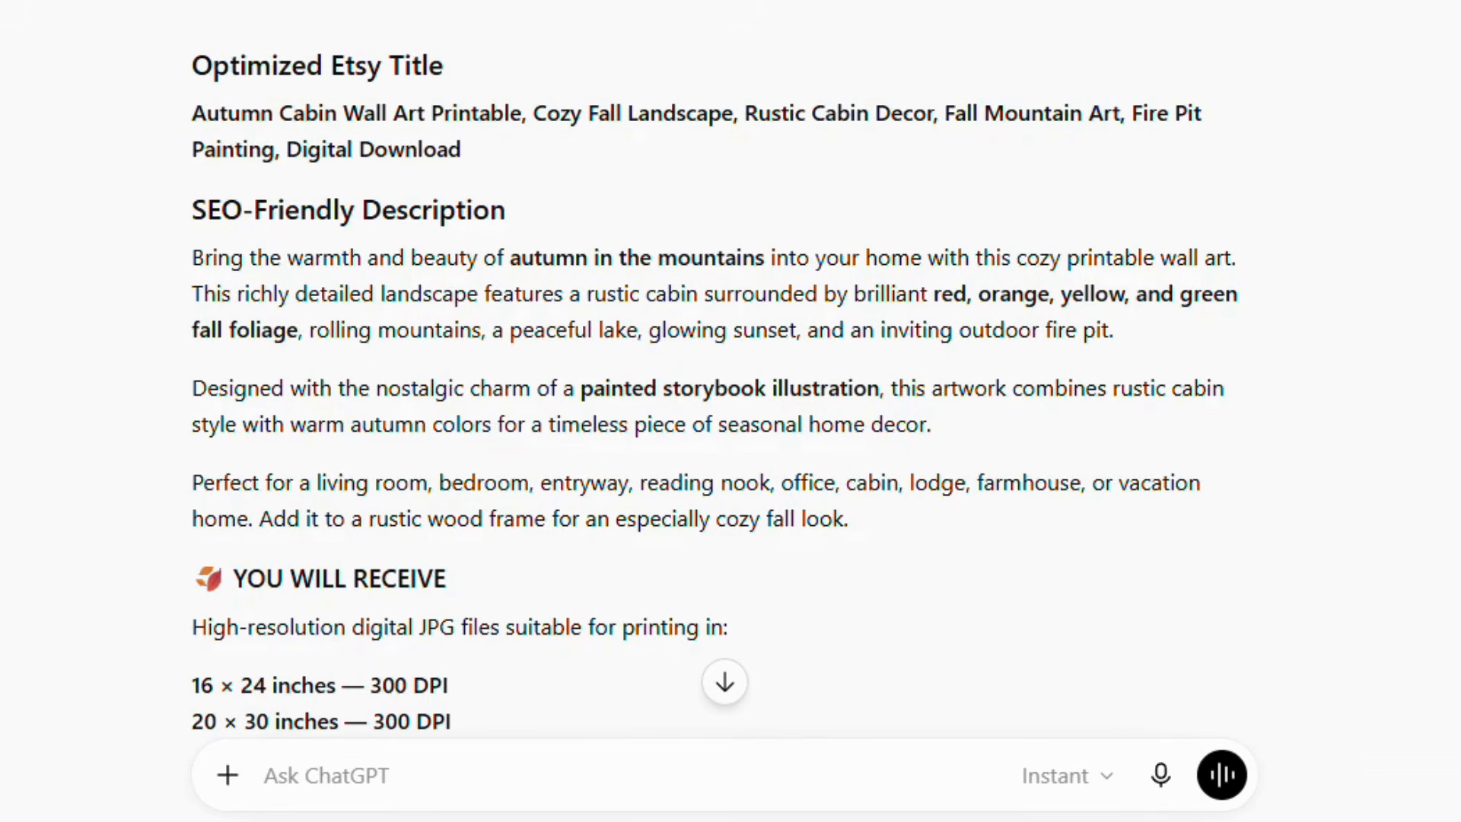
Review the Etsy listing's title, description, file details, printing notes and suggested tags, along with the promotional image.
scroll(716, 366, down, 2)
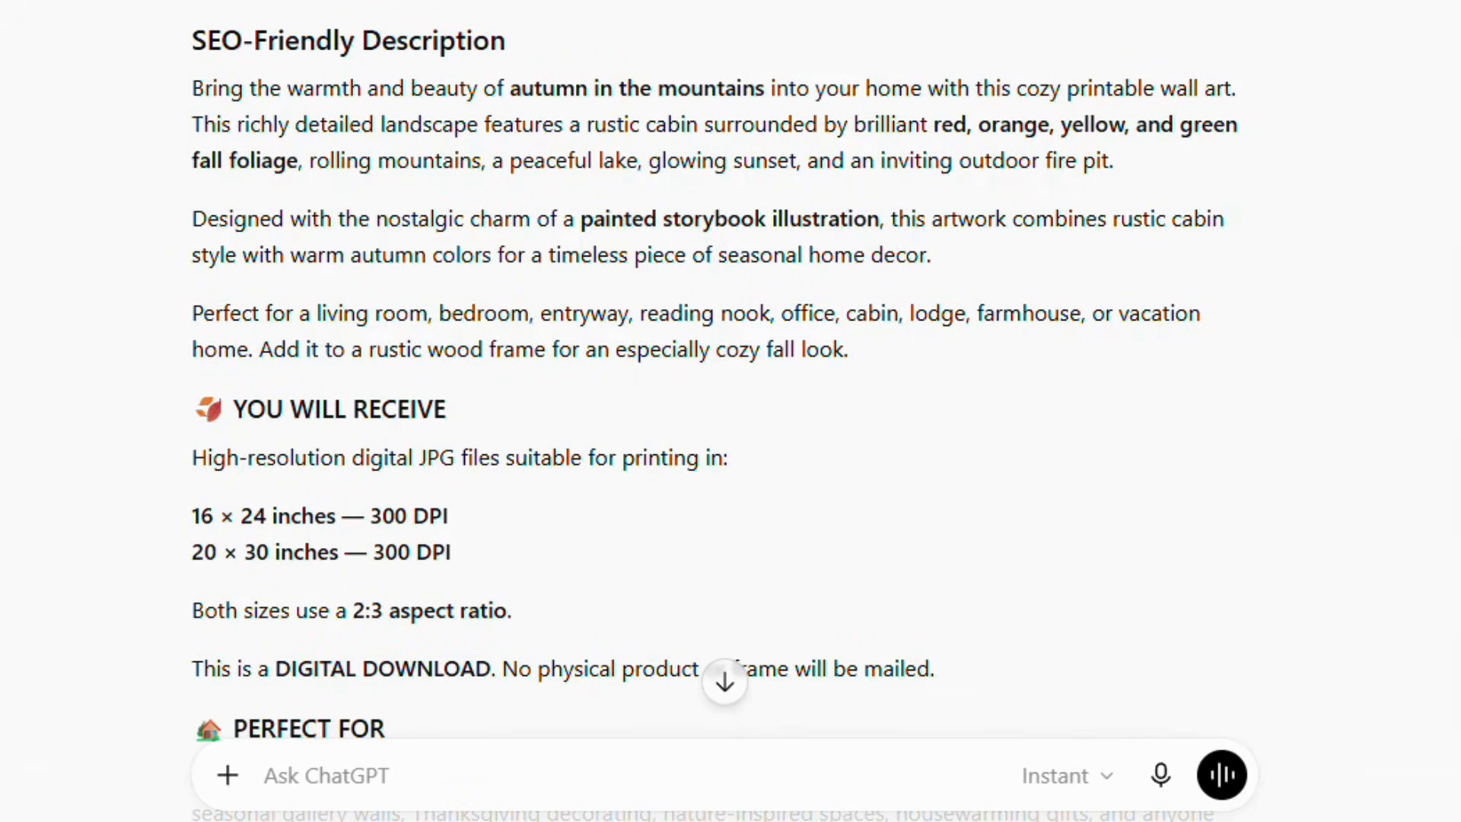
scroll(716, 380, up, 1)
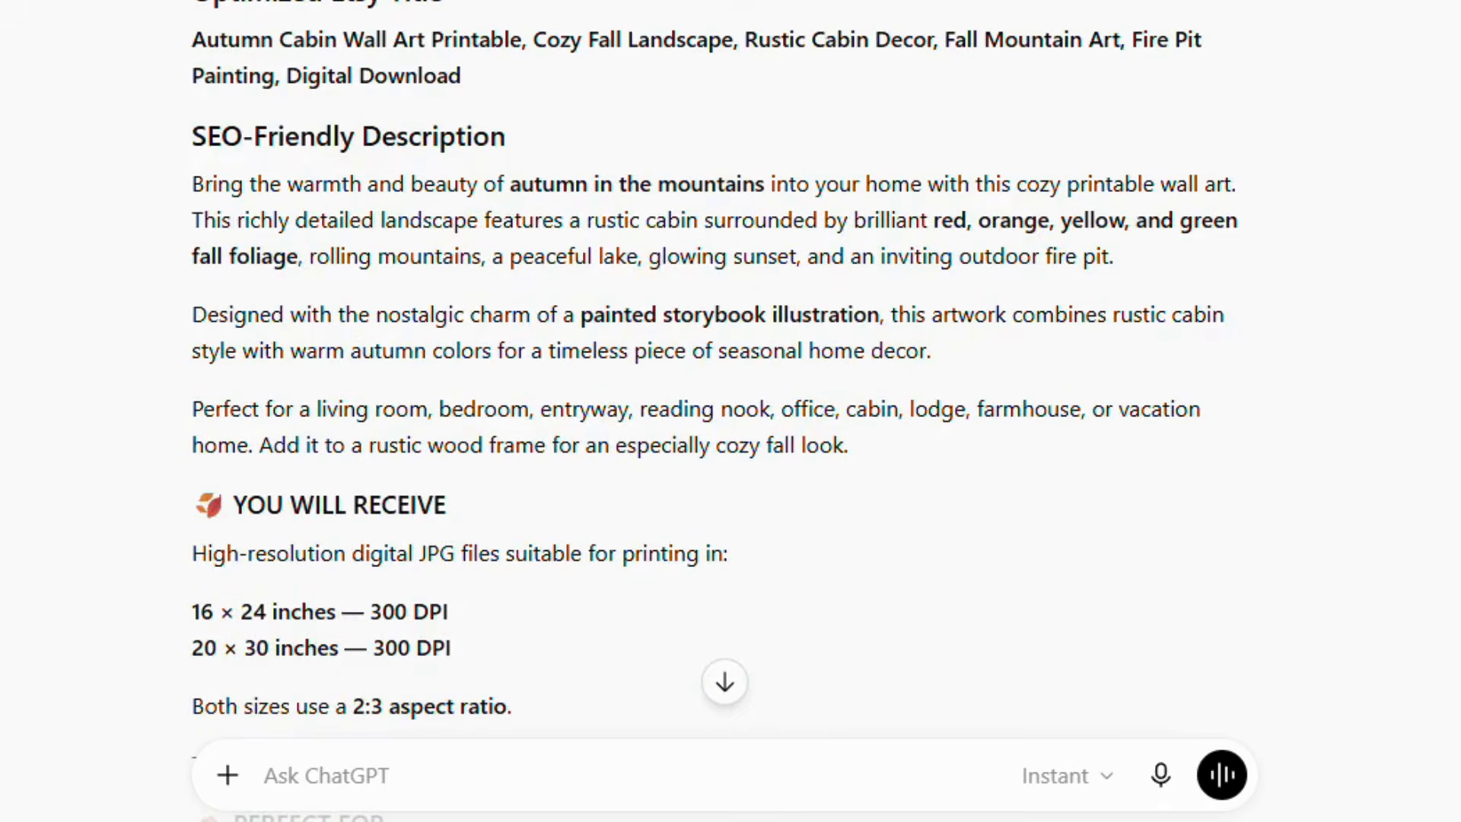
scroll(715, 380, up, 1)
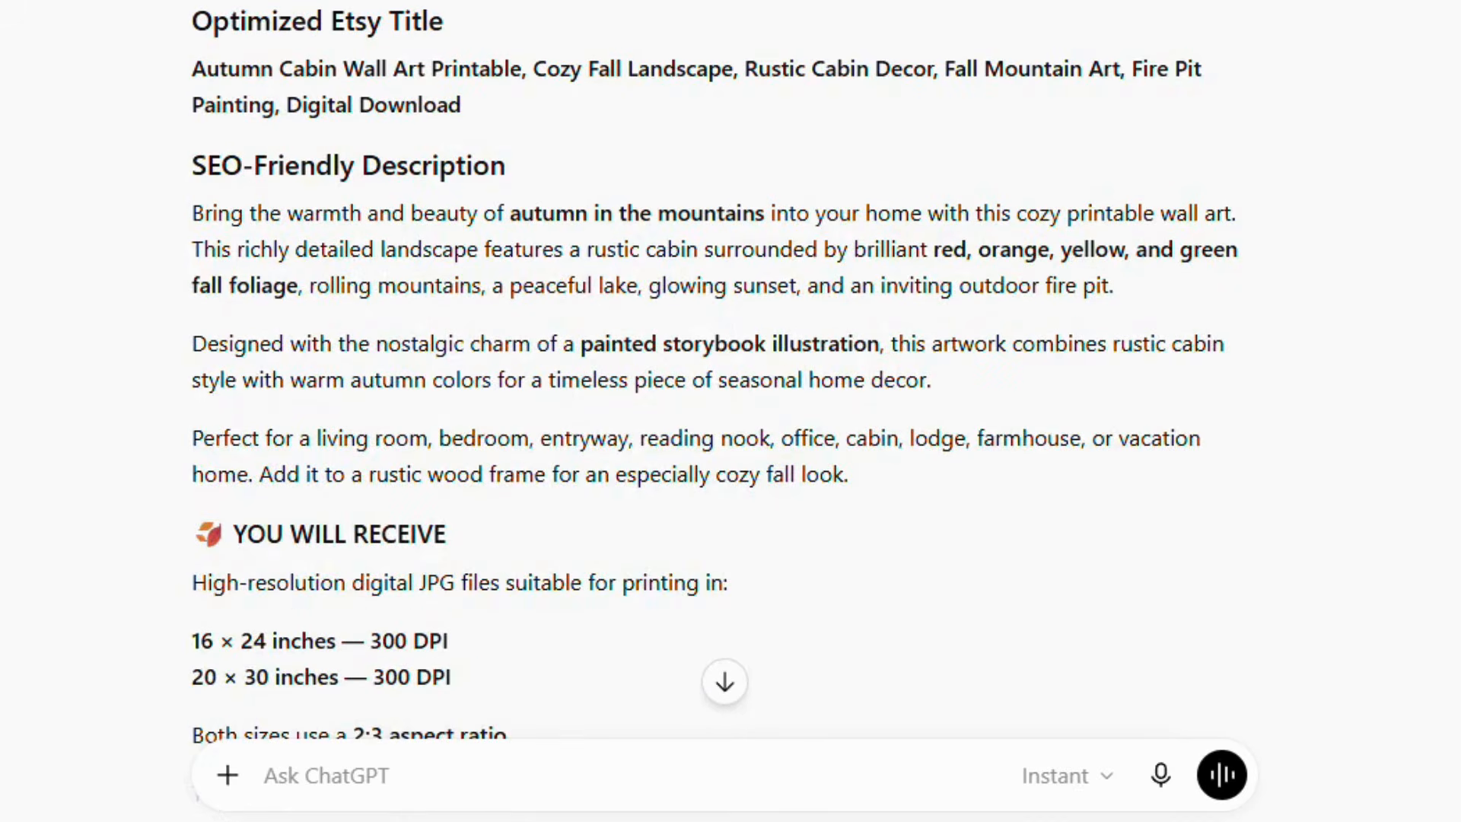
scroll(723, 380, up, 15)
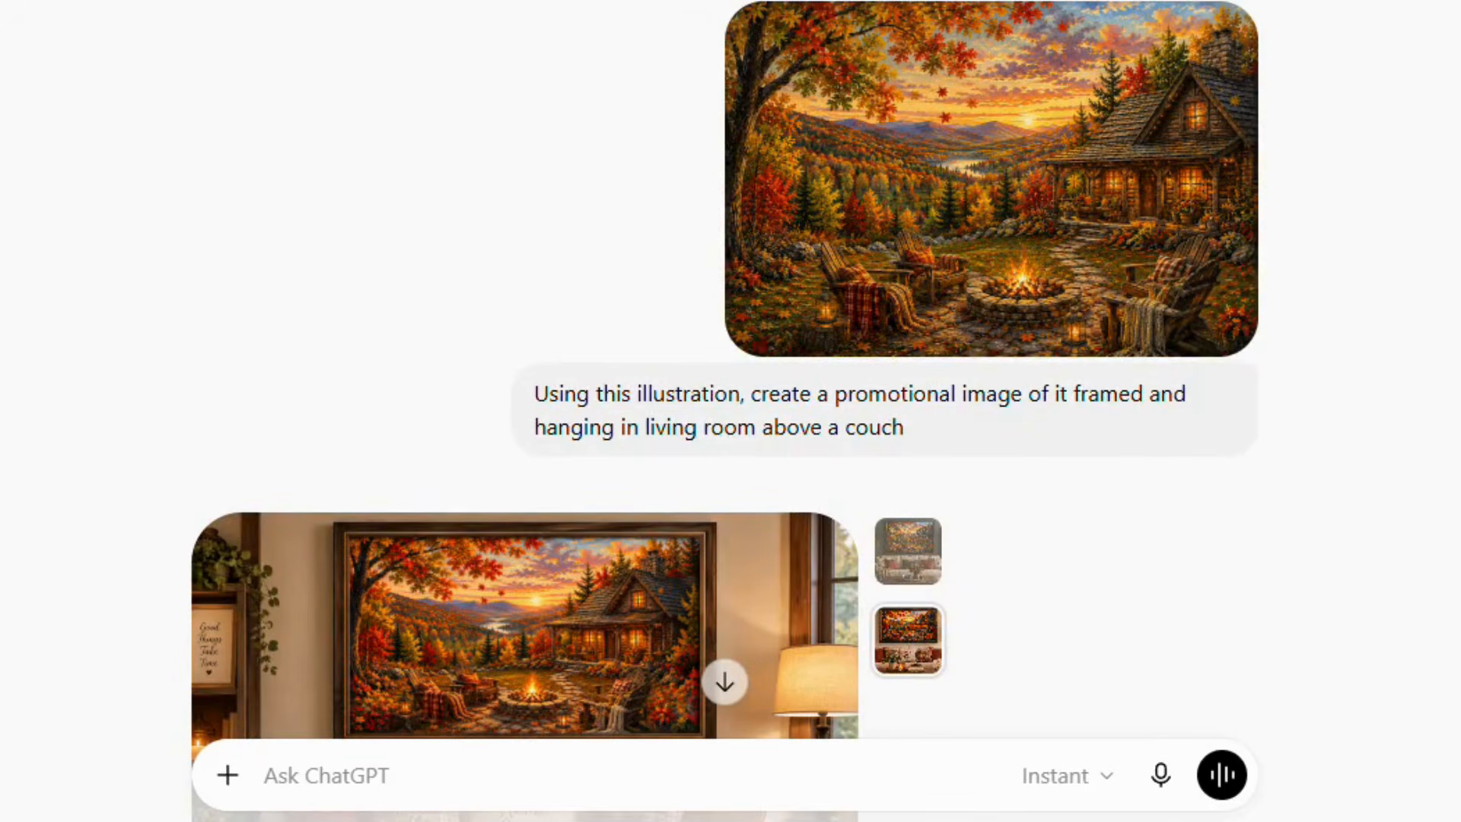
scroll(723, 380, down, 6)
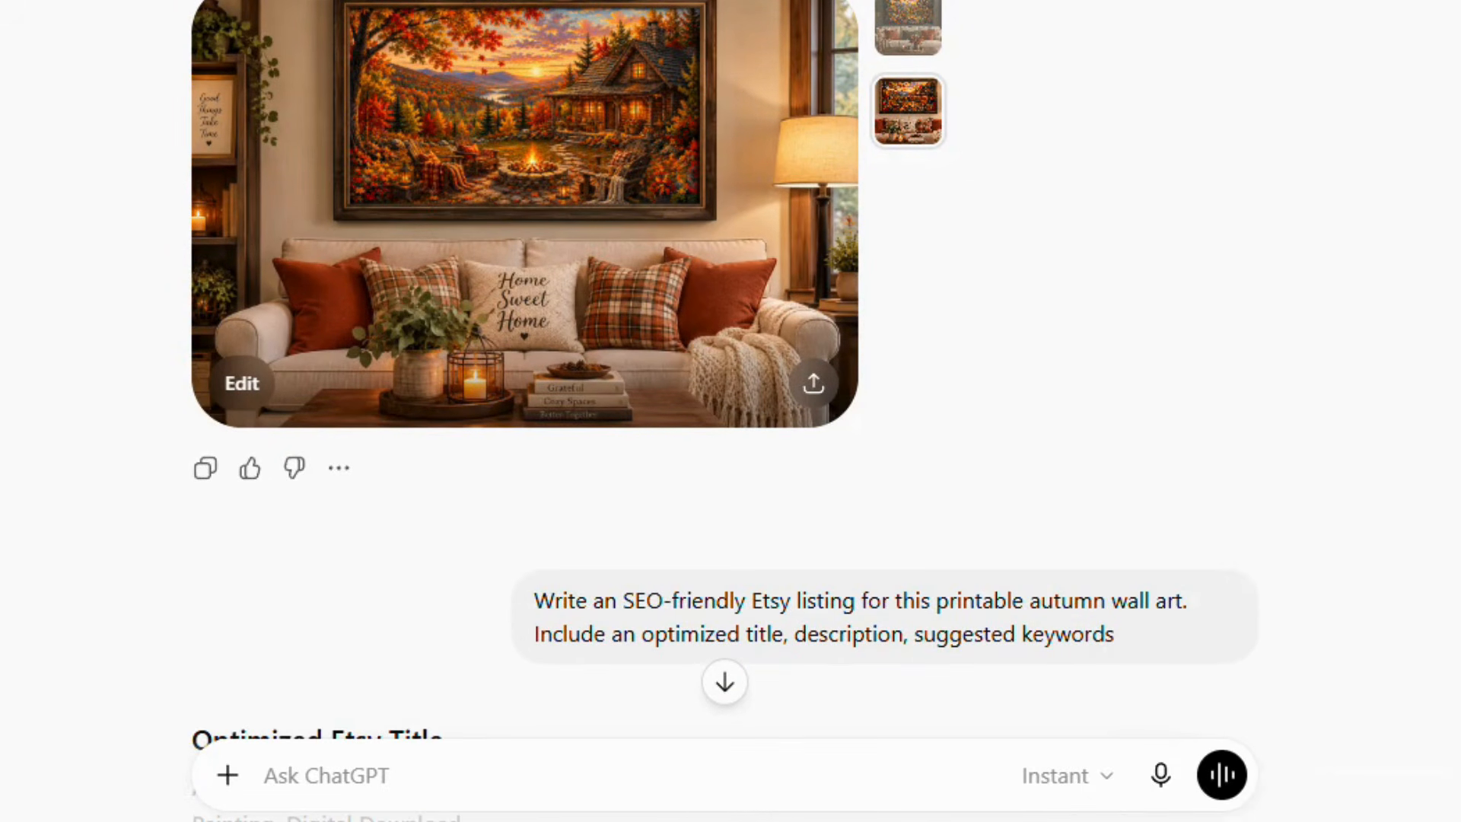
scroll(722, 380, down, 11)
scroll(723, 381, up, 4)
scroll(723, 380, down, 1)
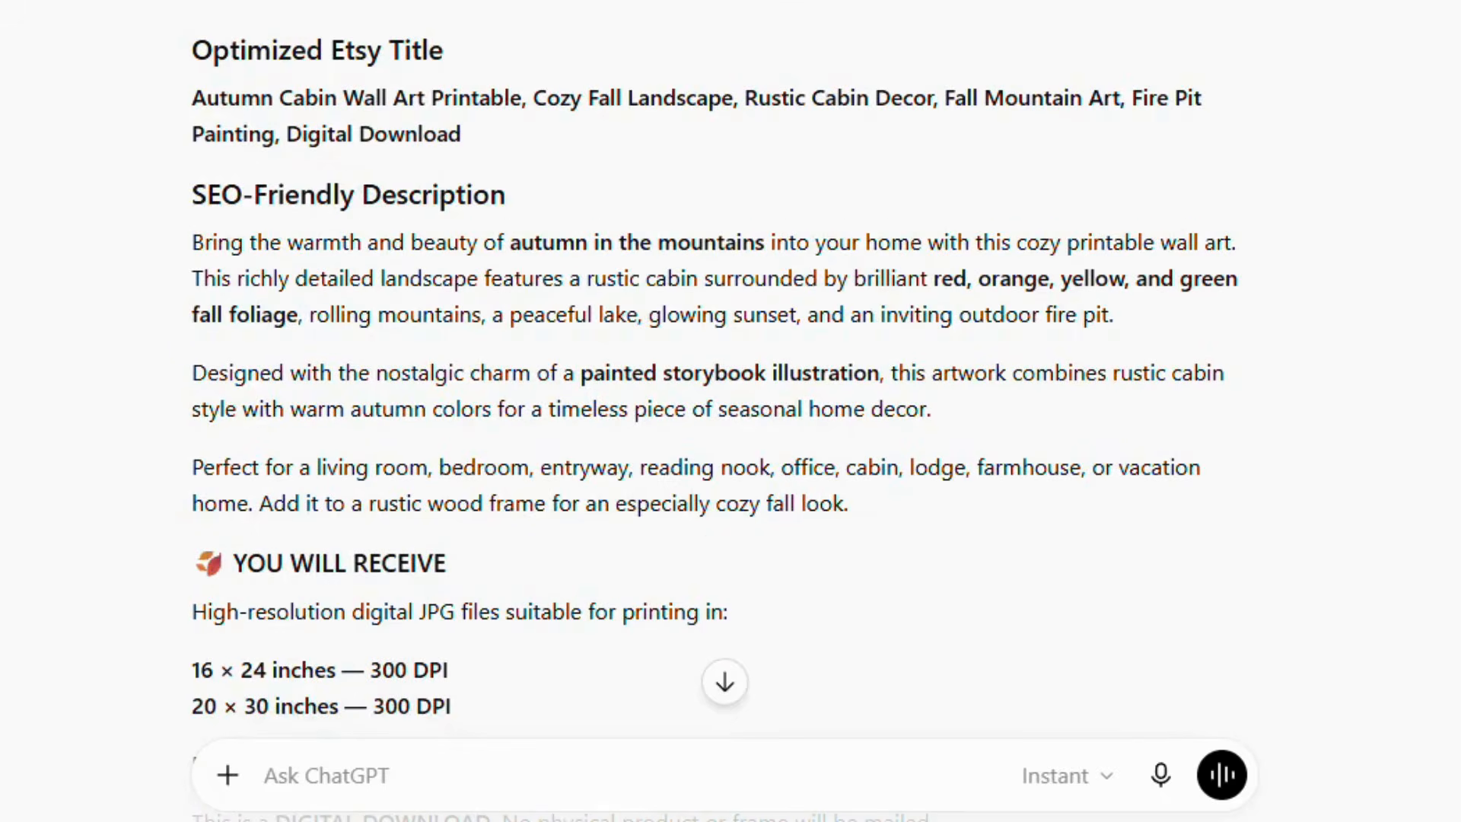
scroll(722, 381, down, 2)
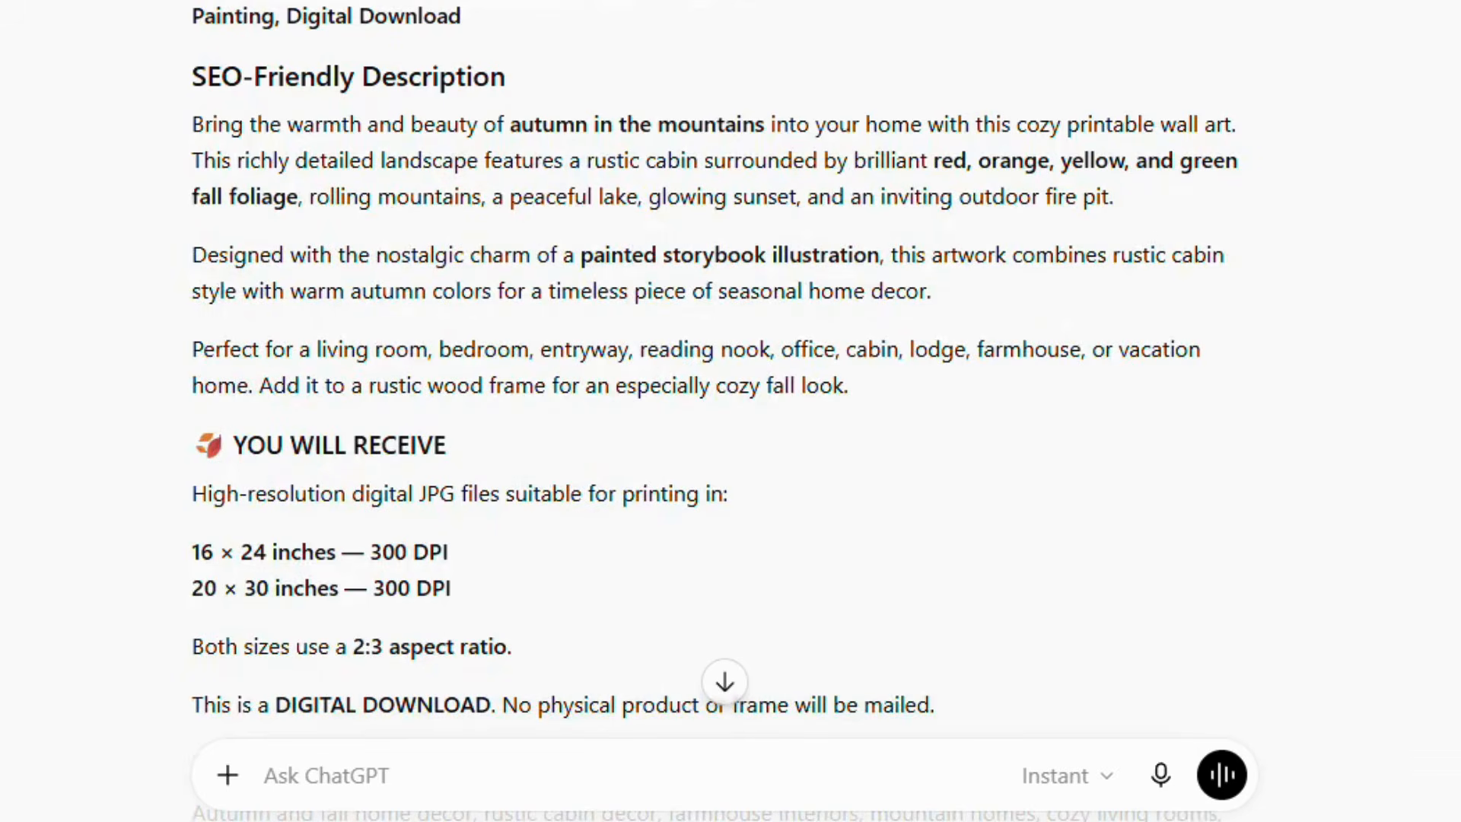
scroll(723, 381, down, 7)
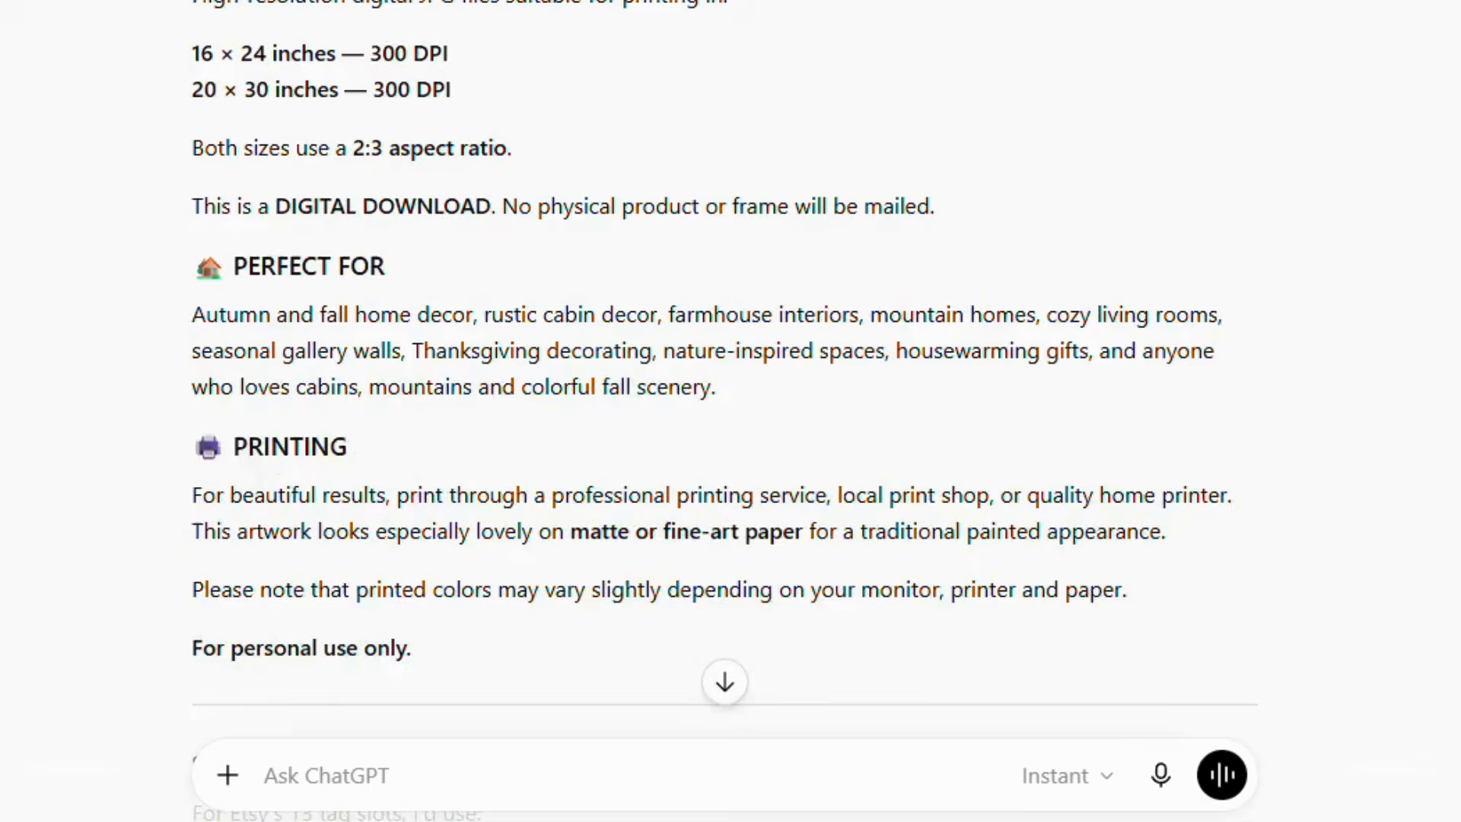
scroll(723, 380, up, 1)
scroll(722, 379, down, 6)
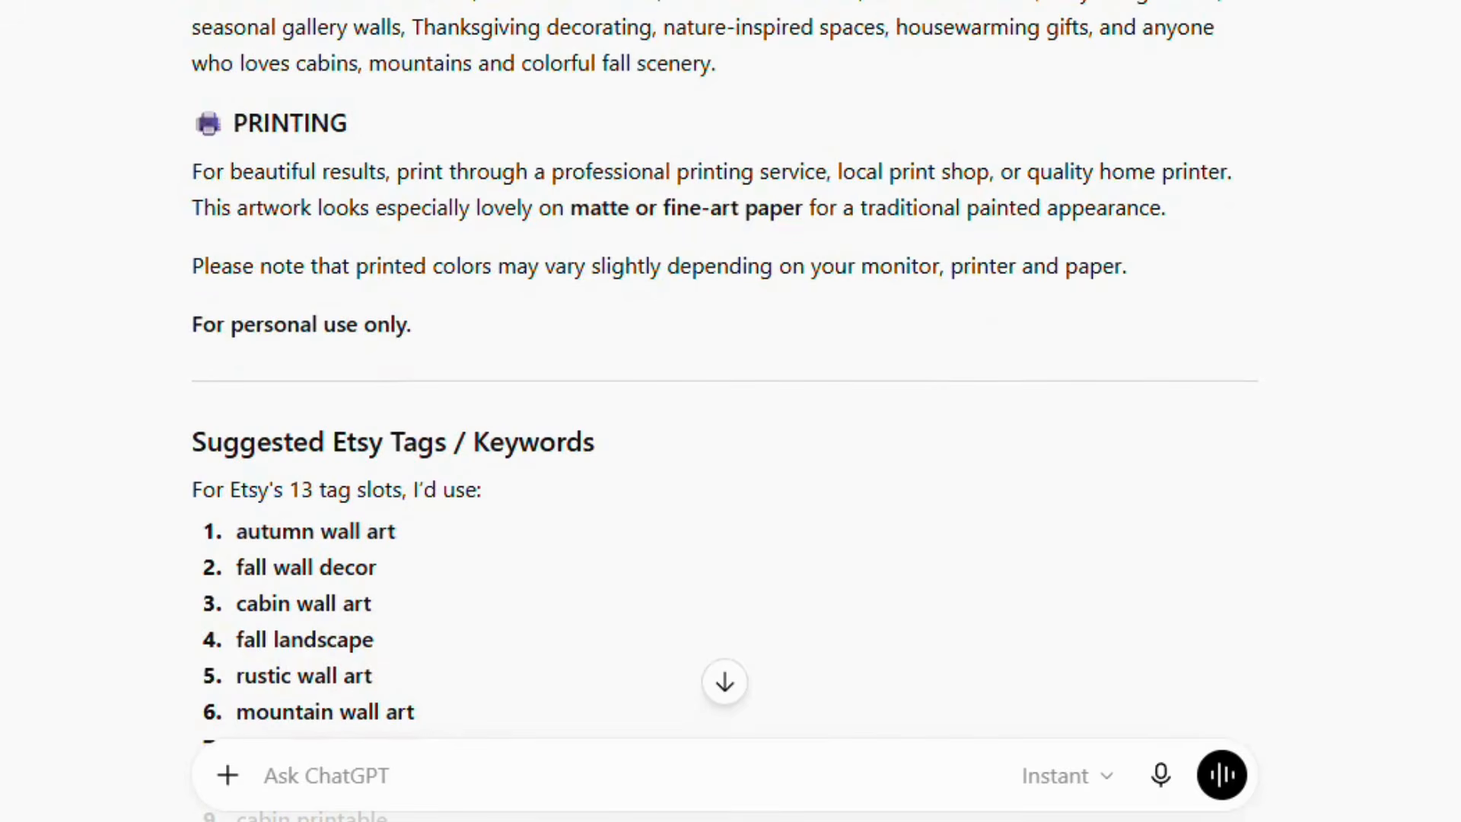
scroll(723, 381, down, 6)
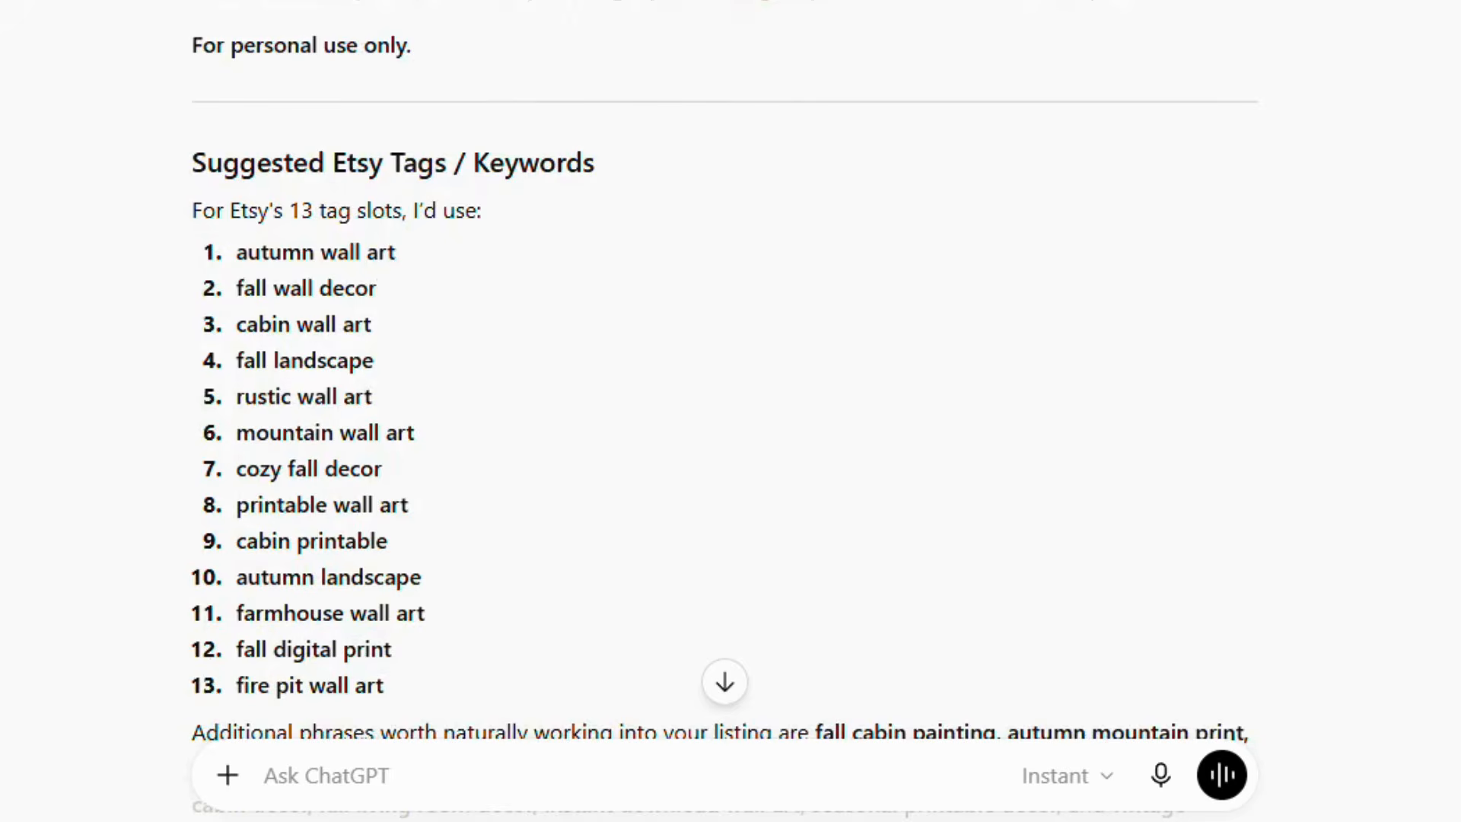
scroll(722, 380, down, 2)
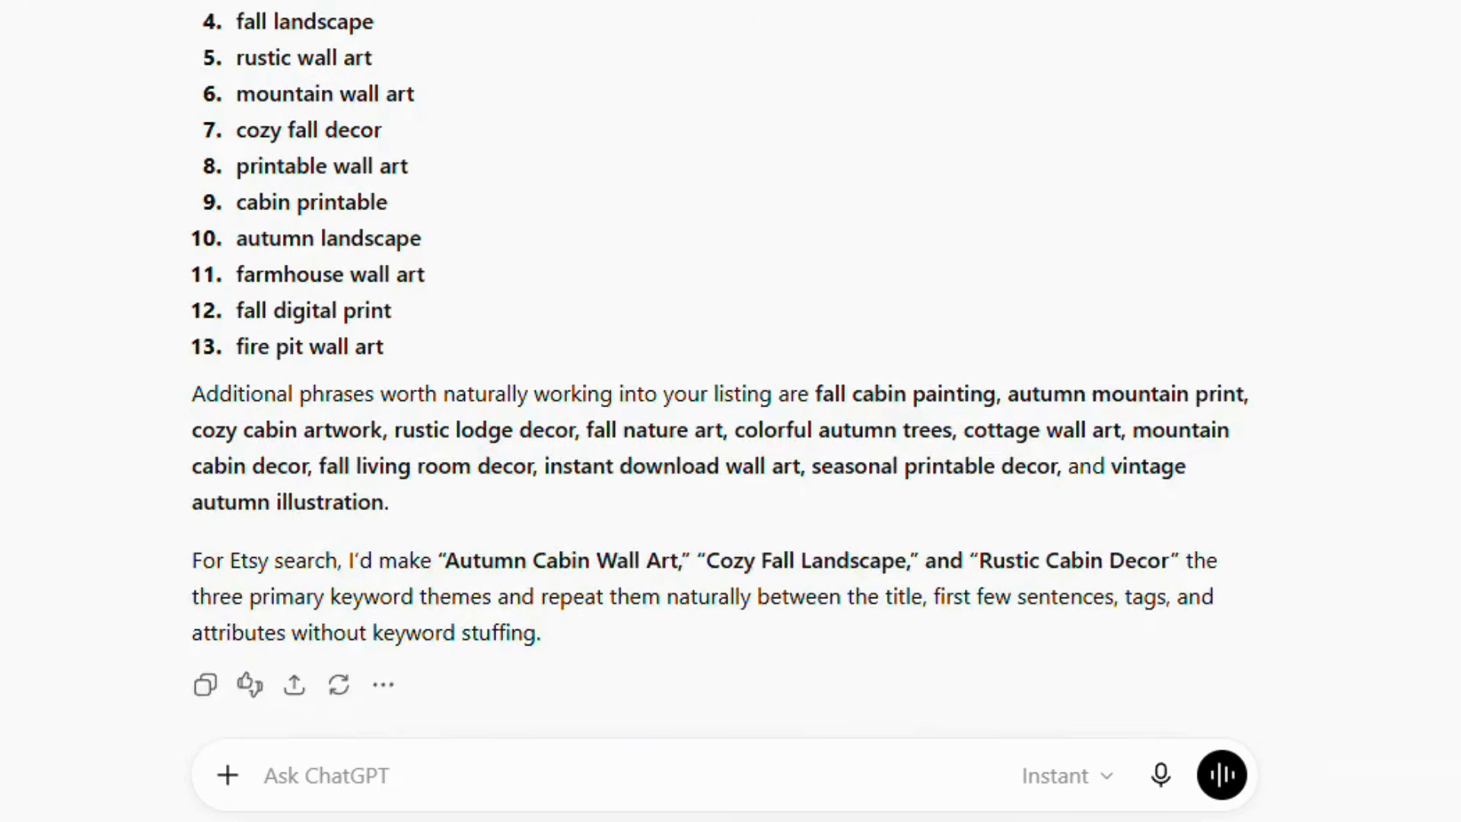
scroll(722, 380, down, 1)
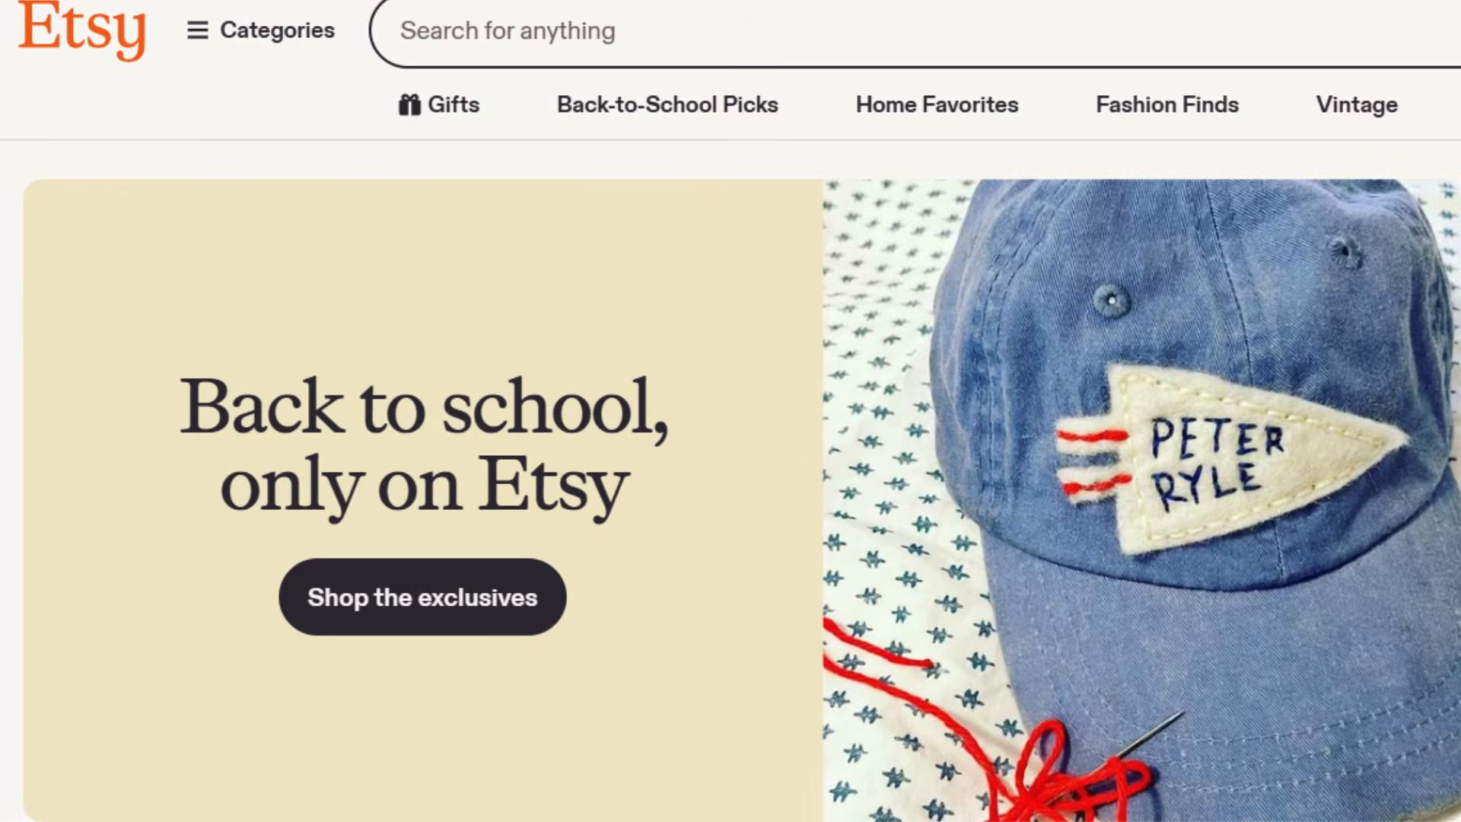